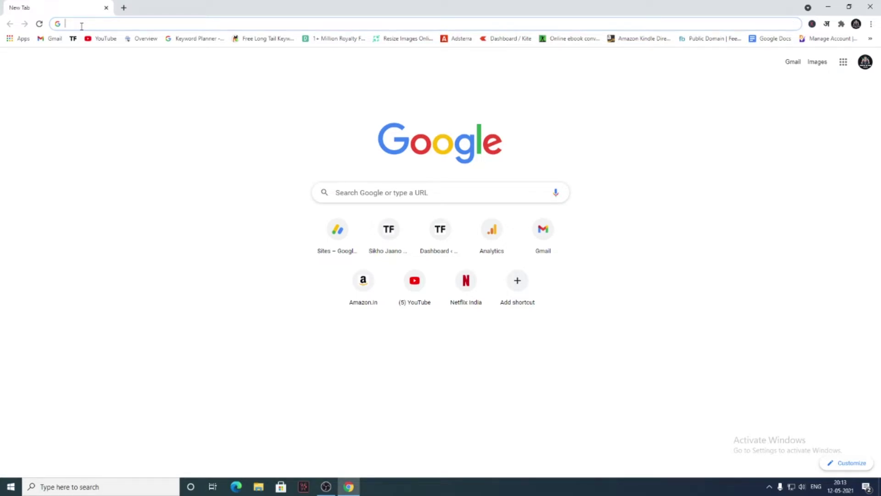
Load the TL-WR850N router's login page at 192.168.0.1 in Chrome
type("192.168.")
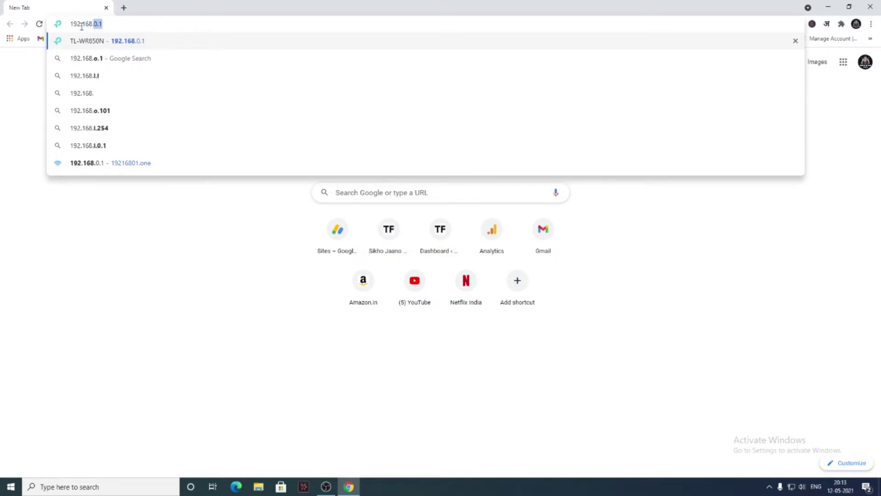
type("0.1")
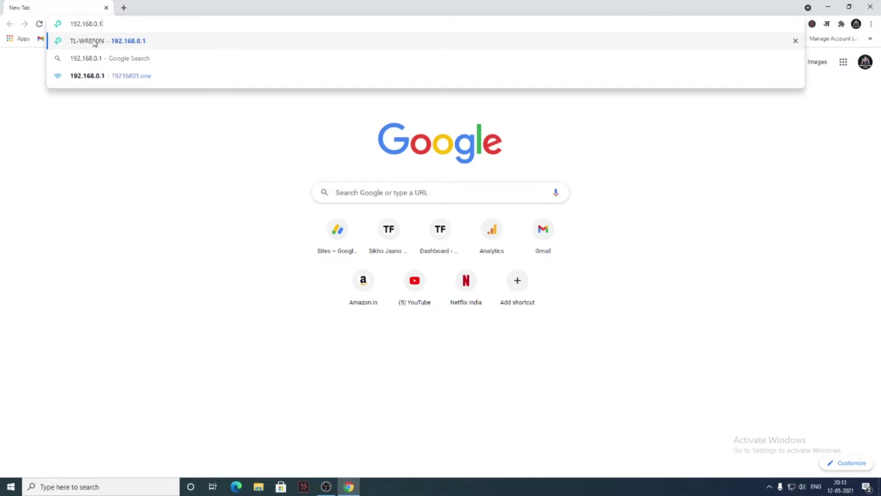
left_click(94, 42)
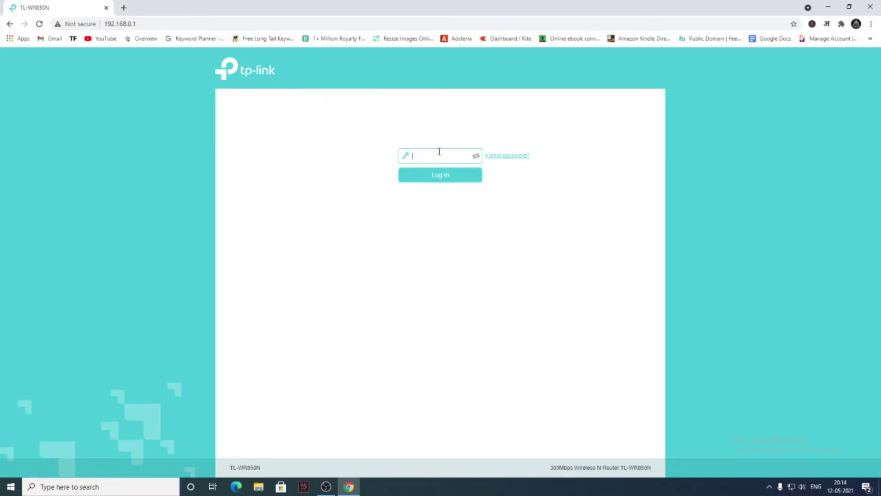
View the password-recovery page, then log in with the router admin password
left_click(495, 157)
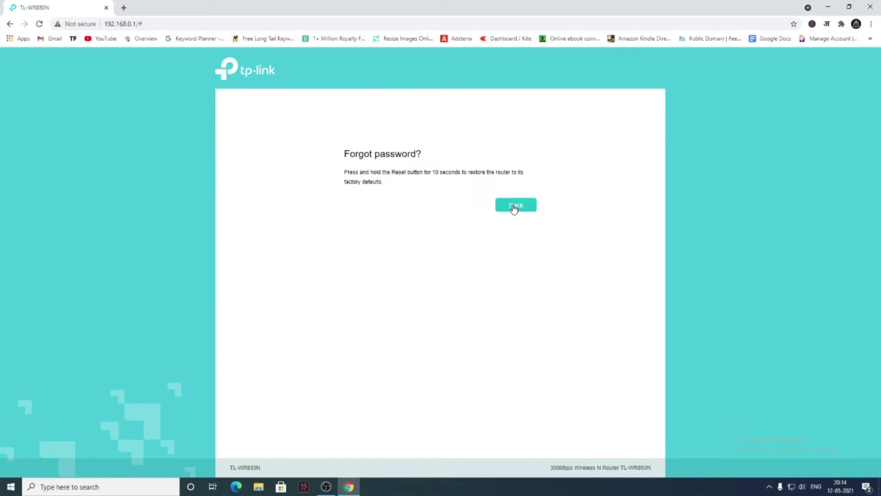
left_click(513, 207)
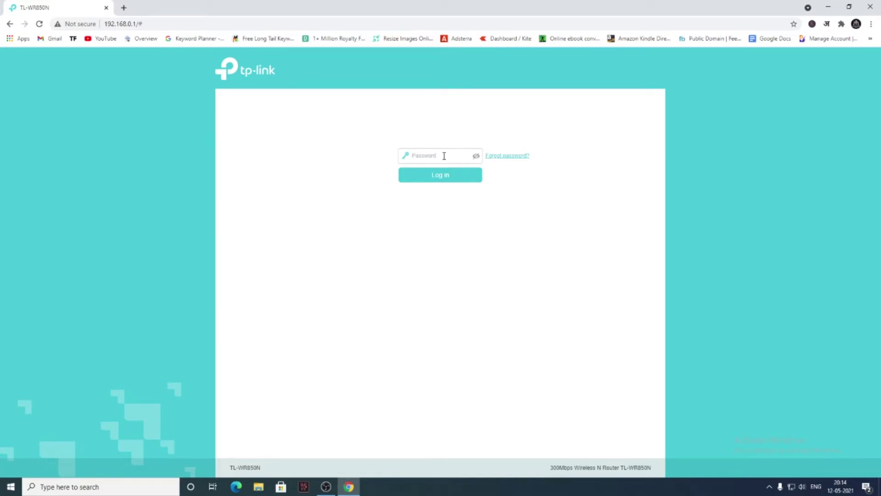
left_click(444, 156)
left_click(450, 177)
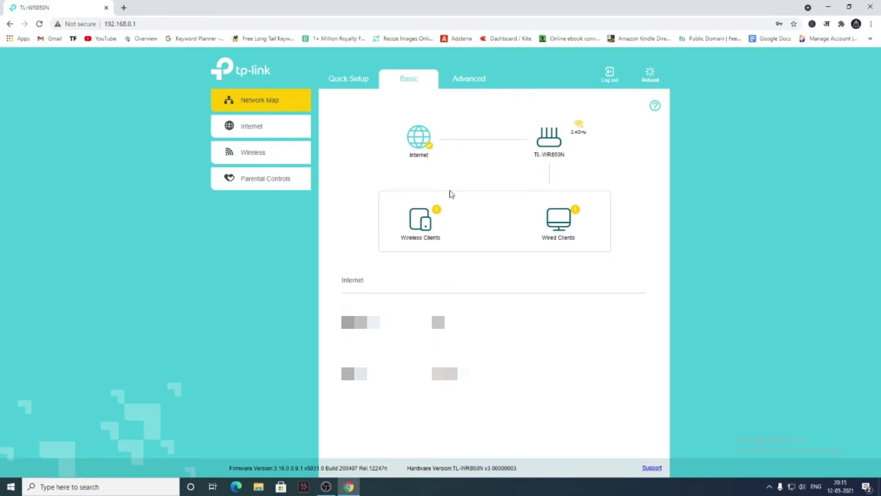
Go to Advanced > Wireless > Wireless Settings, showing SSID 'Realme 5' with WPA2-PSK/AES
left_click(460, 84)
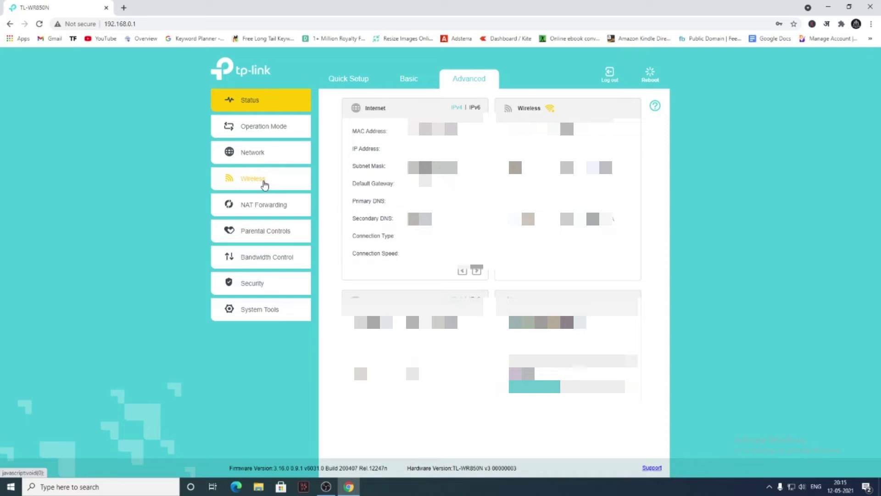
left_click(264, 183)
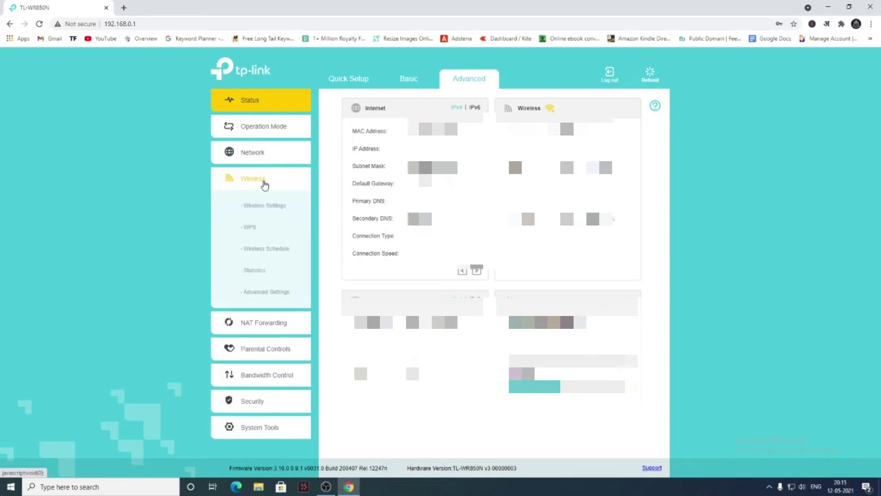
left_click(277, 210)
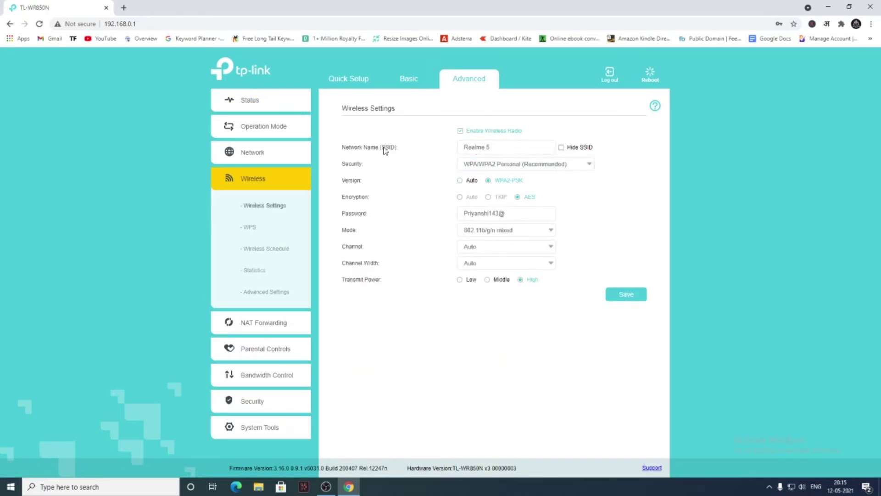
left_click(493, 148)
key("shift+Left")
key("shift+Left")
key("shift+Left")
key("shift+Left")
key("shift+Left")
key("shift+Left")
key("shift+Left")
key("shift+Left")
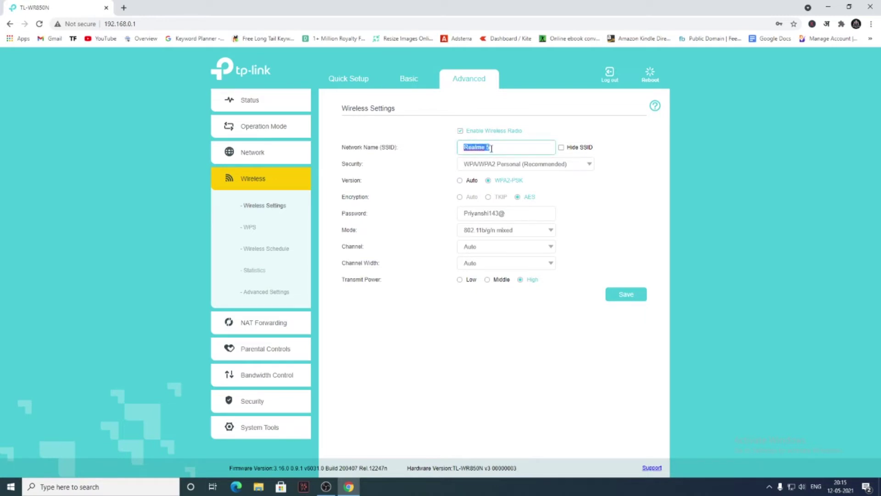
left_click(792, 481)
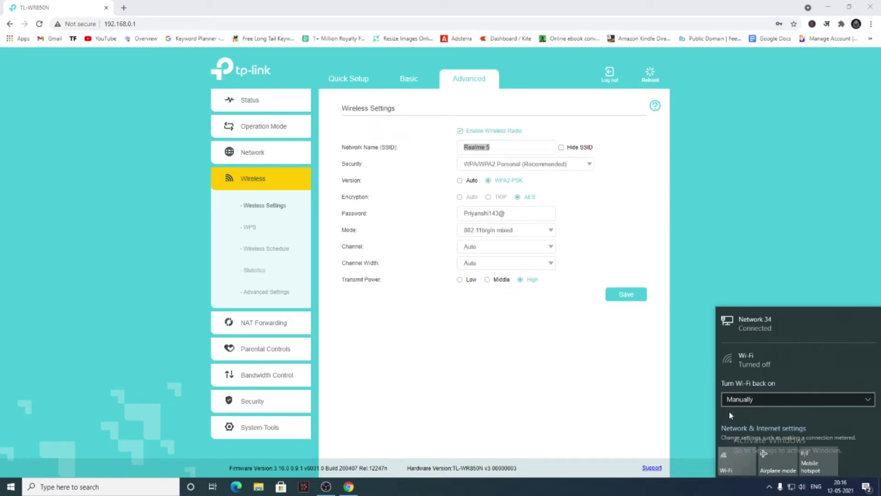
left_click(763, 453)
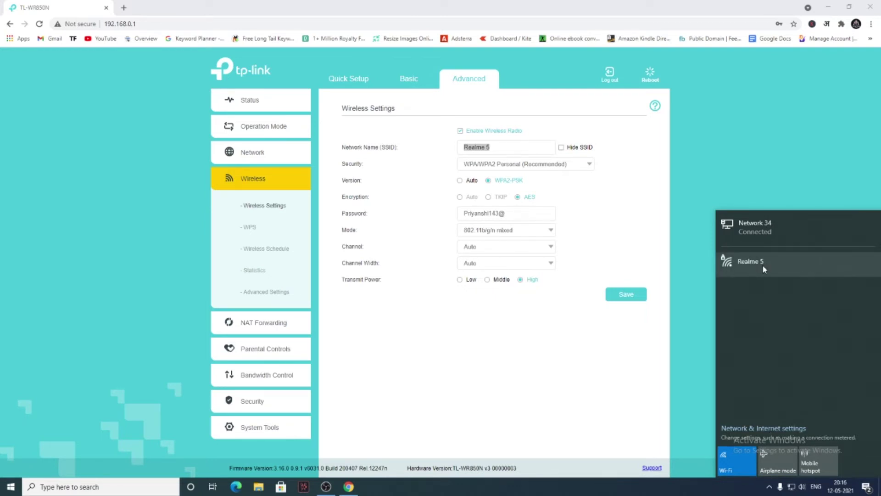
left_click(728, 477)
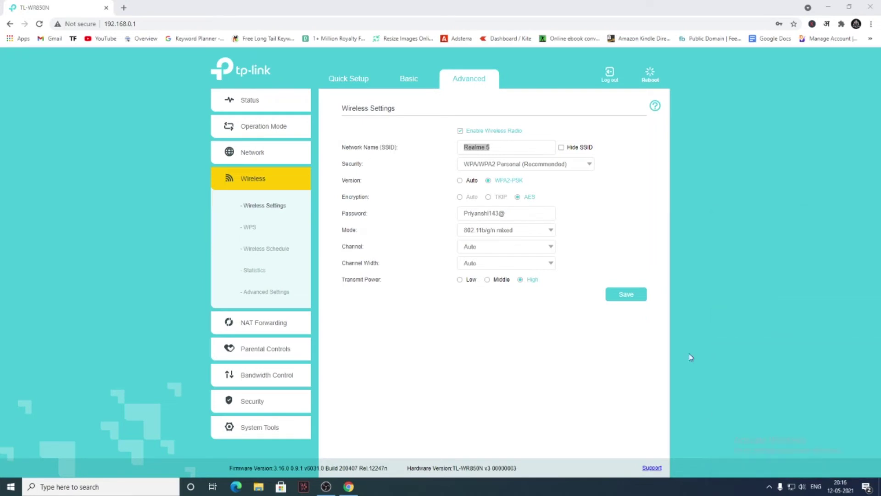
left_click(496, 148)
Rename the wireless network from 'Realme 5' to 'Realme 6'
double_click(487, 148)
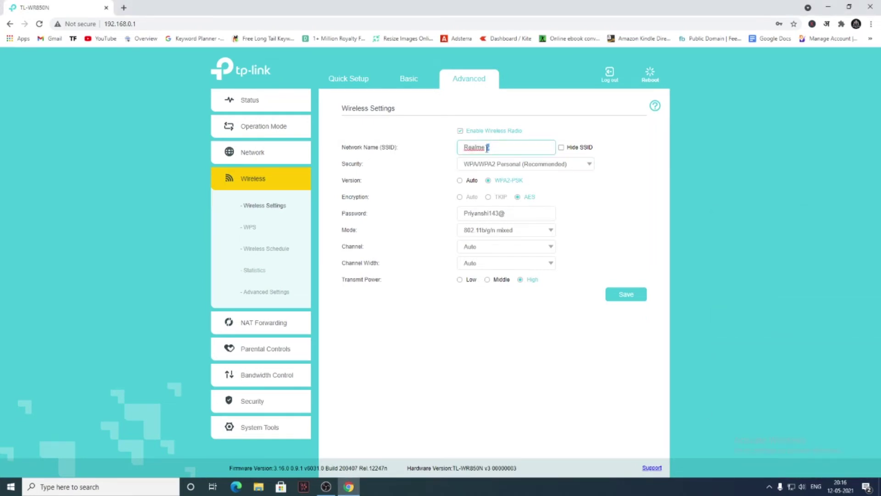
key("BackSpace")
type("6")
Replace the old Wi-Fi password with a new one and save the wireless settings
left_click_drag(514, 214, 385, 214)
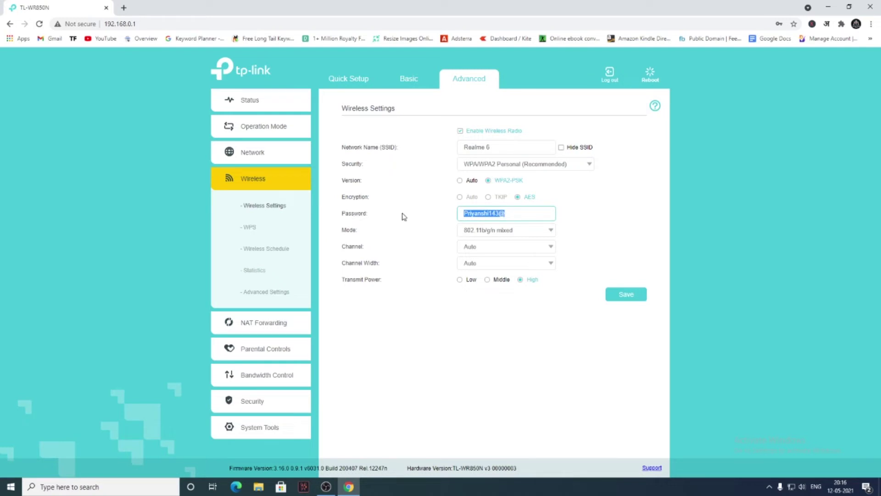
left_click(473, 213)
left_click_drag(504, 213, 466, 216)
left_click(504, 214)
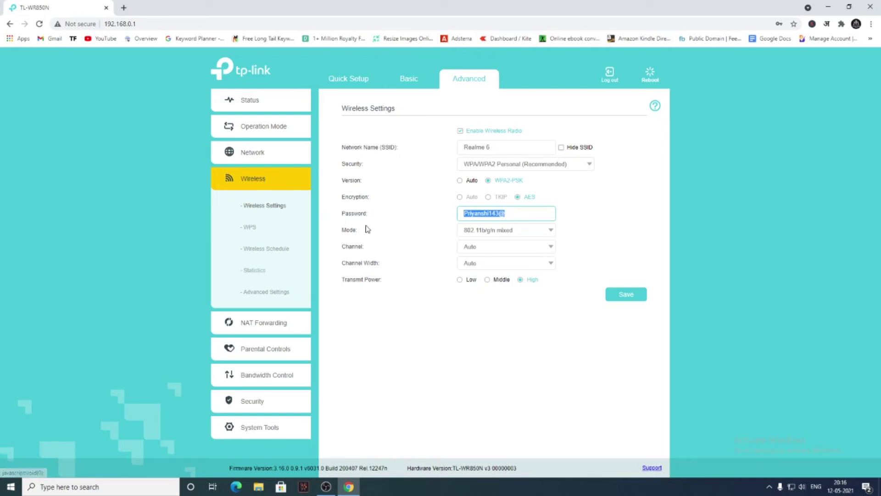
left_click(512, 214)
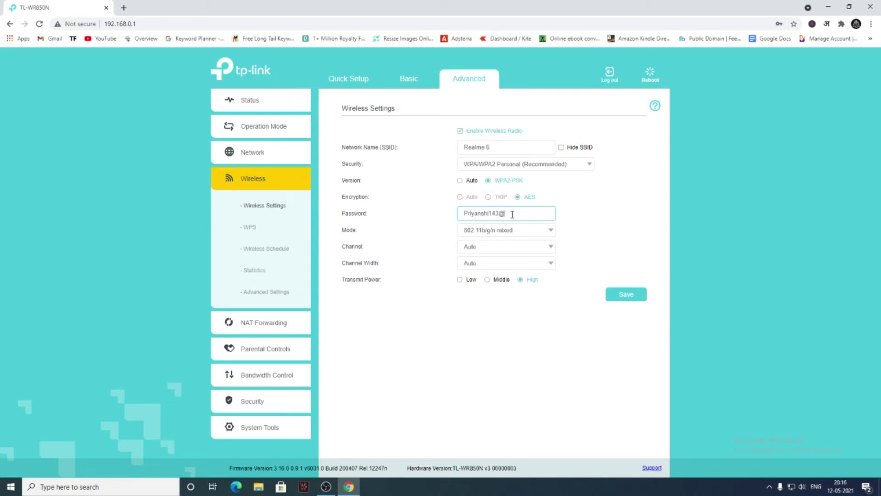
key("BackSpace")
key("BackSpace")
key("BackSpace")
key("BackSpace")
key("BackSpace")
key("BackSpace")
key("BackSpace")
key("BackSpace")
key("BackSpace")
key("BackSpace")
key("BackSpace")
key("BackSpace")
key("BackSpace")
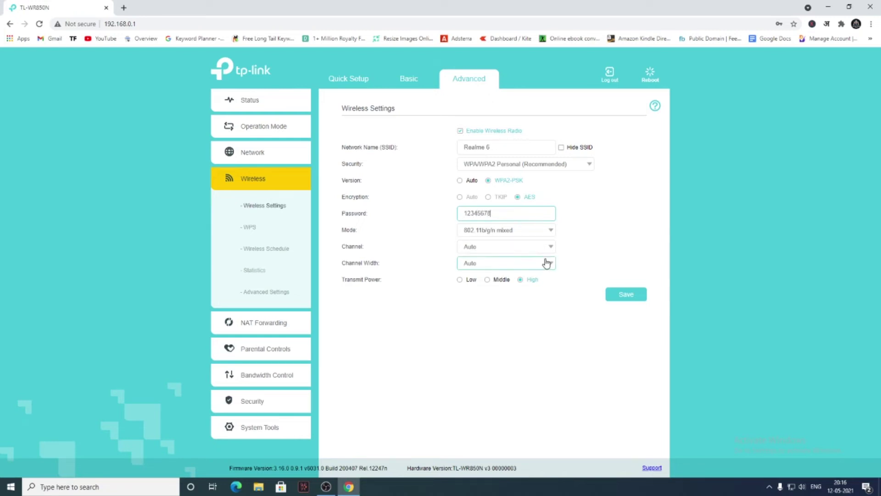
left_click(625, 296)
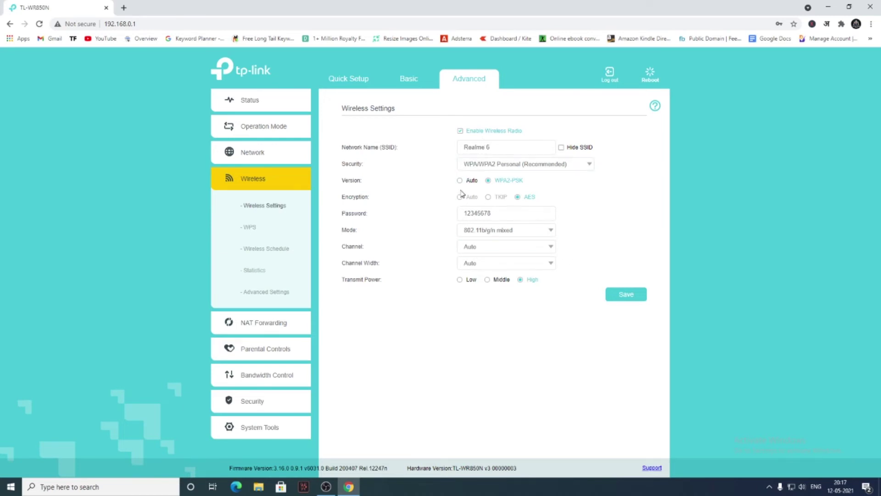
Confirm SSID 'Realme 6' in Basic and Advanced wireless views, then open the Windows network panel
left_click(408, 79)
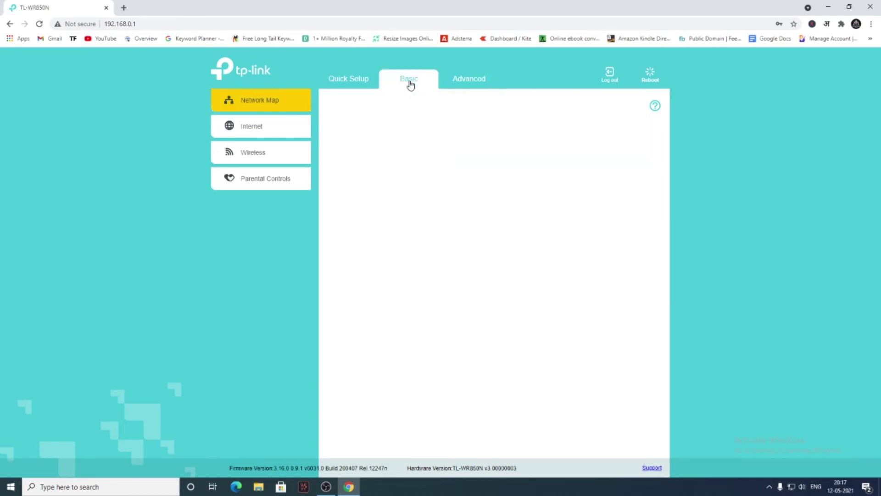
left_click(257, 161)
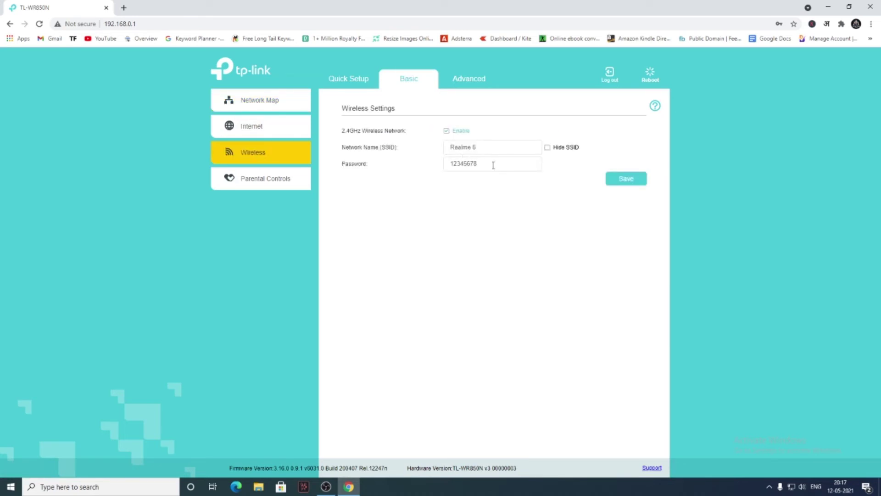
left_click(467, 87)
left_click(259, 180)
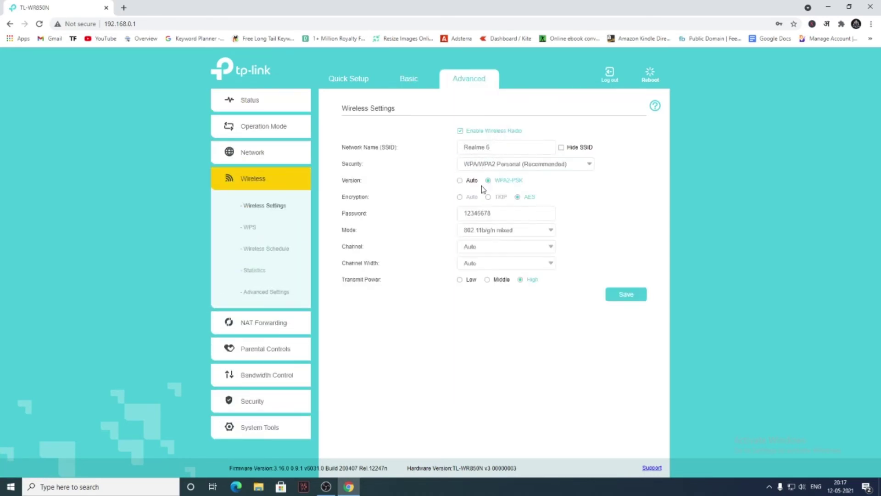
left_click(790, 486)
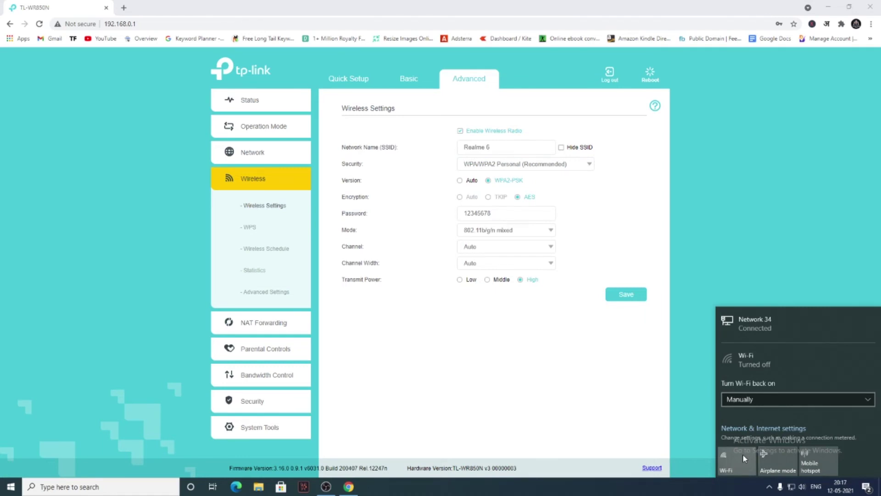
Turn Wi-Fi on and connect to Realme 6 with the new security key
left_click(742, 455)
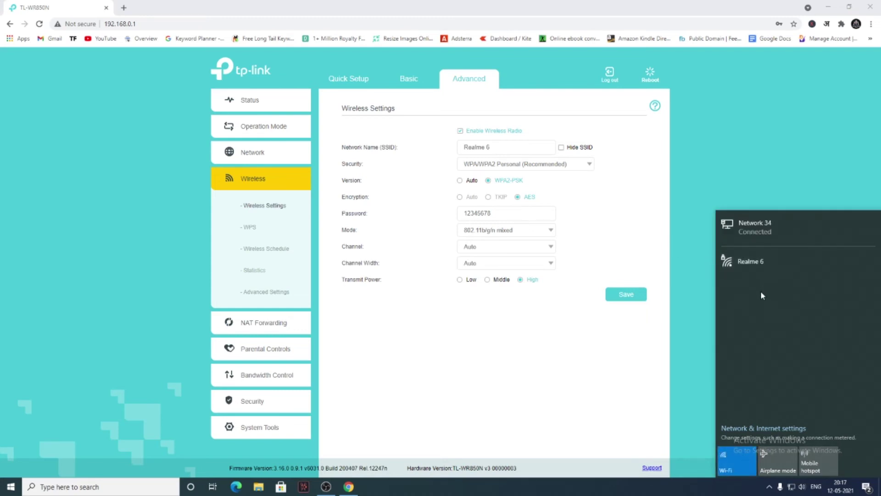
left_click(775, 270)
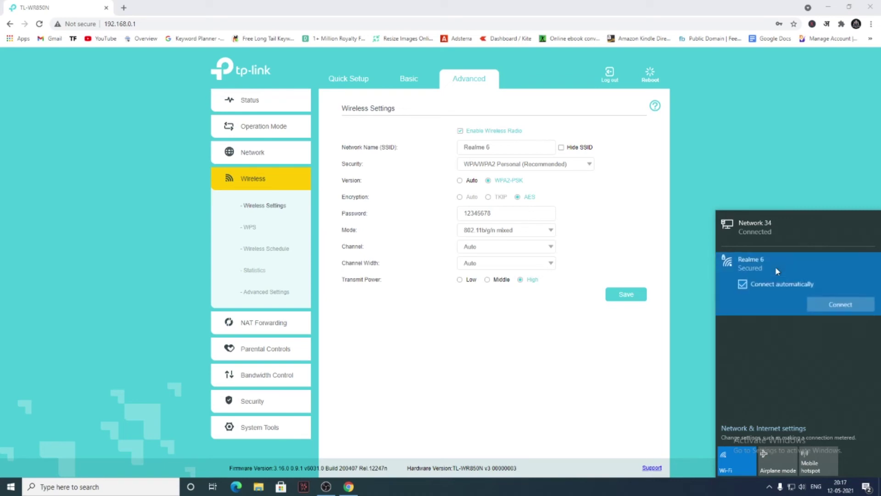
left_click(838, 309)
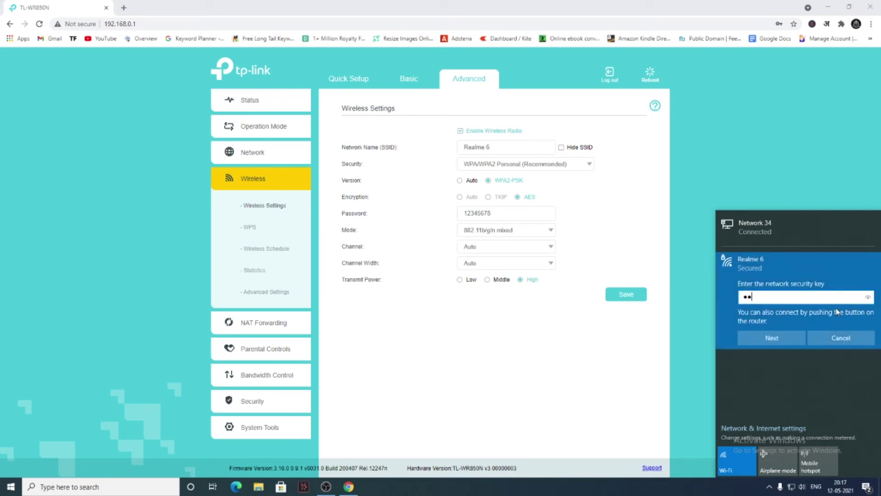
left_click(863, 298)
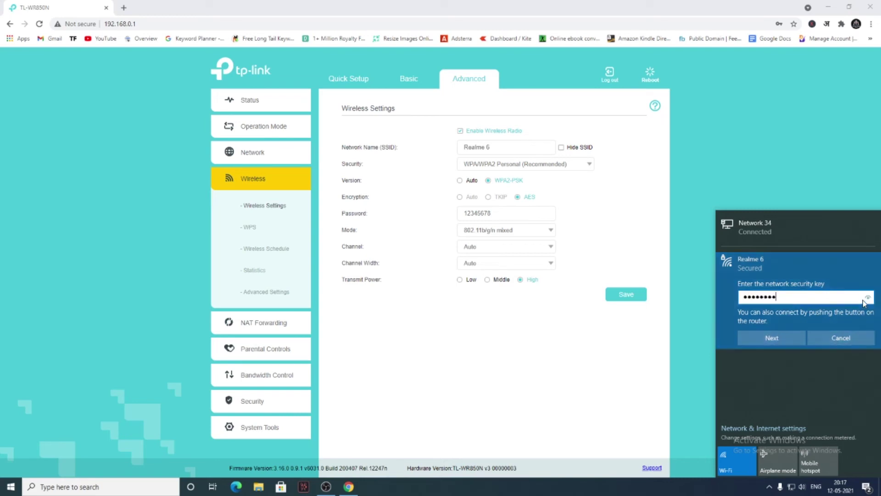
left_click(773, 338)
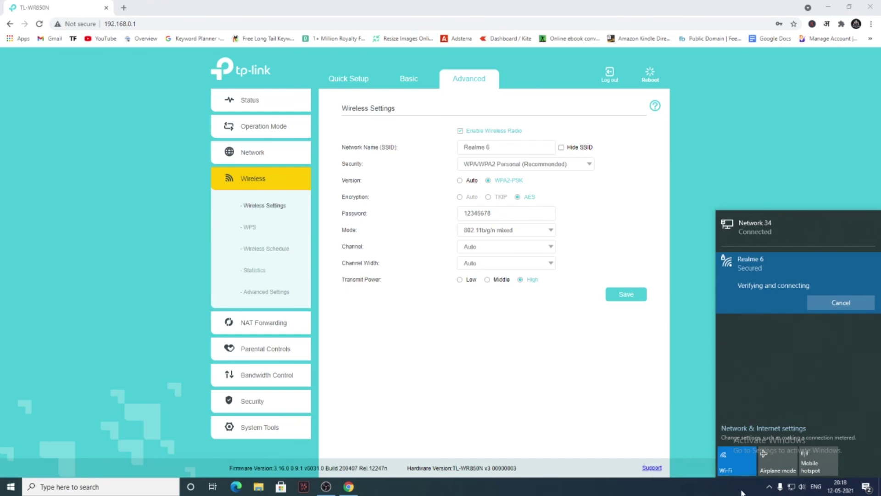
Retry connecting to Realme 6, close the 'Can't connect' message, and dismiss the flyout
left_click(748, 261)
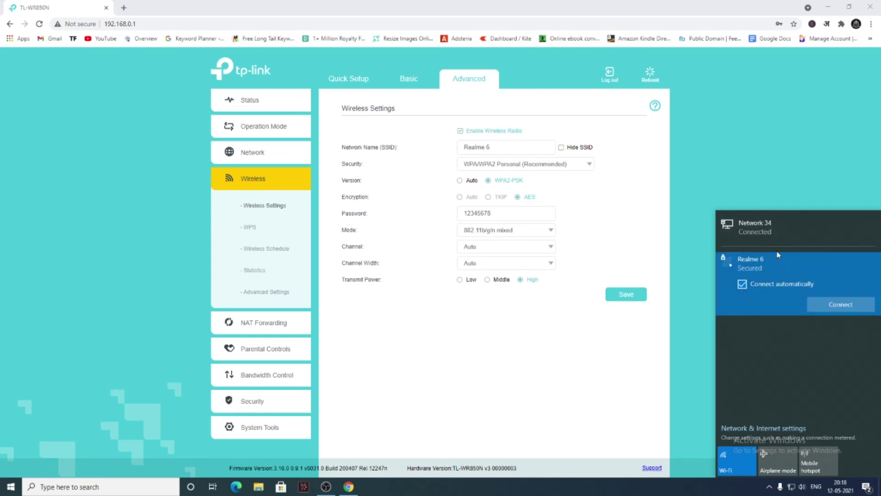
left_click(831, 305)
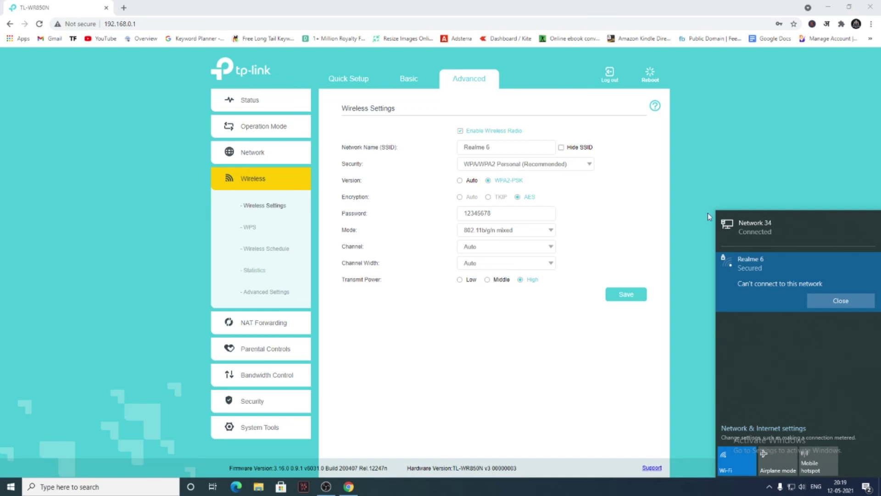
left_click(839, 307)
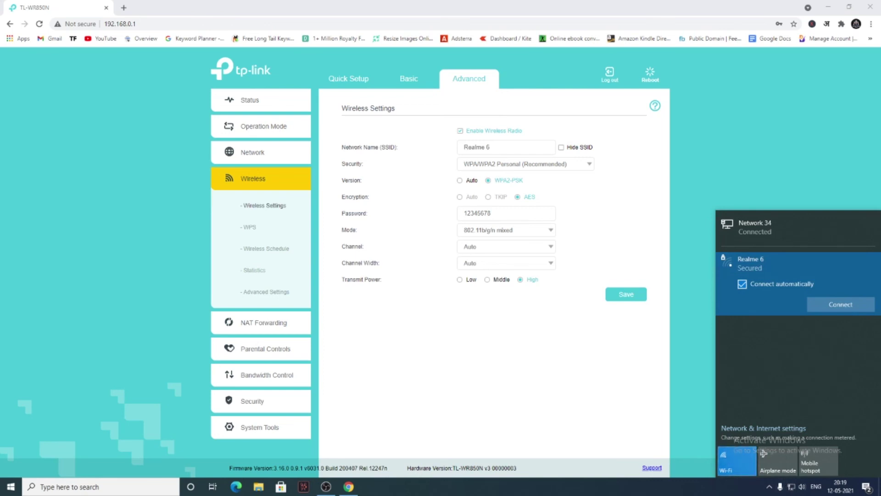
key("Escape")
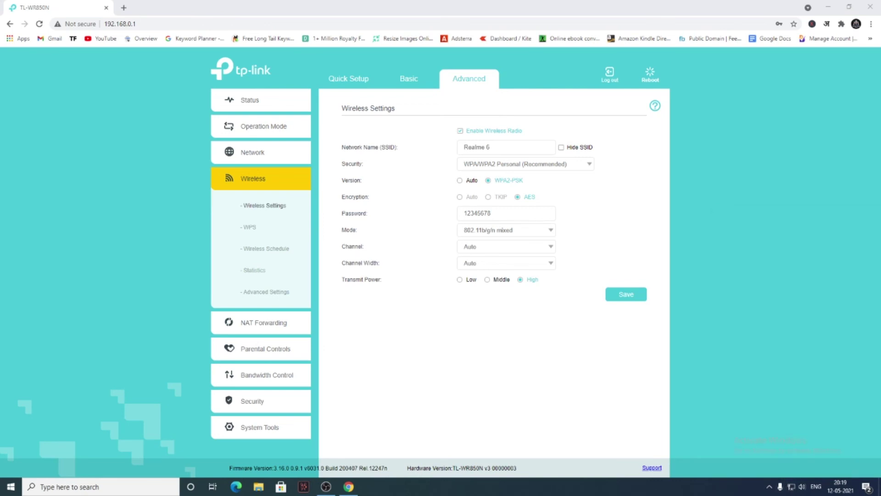